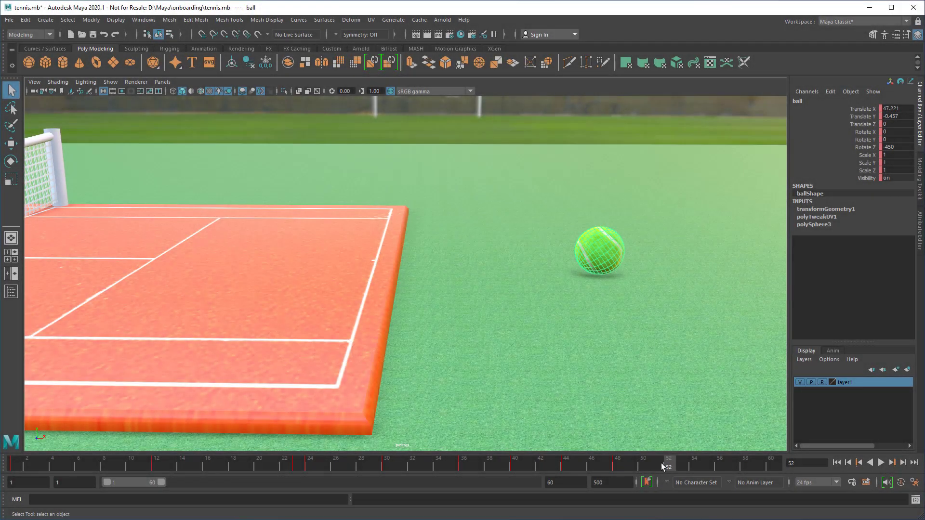
# Step: Go to frame 48 and delete the ball's keyframe there from the time slider
pyautogui.moveTo(663, 467); pyautogui.dragTo(617, 465)
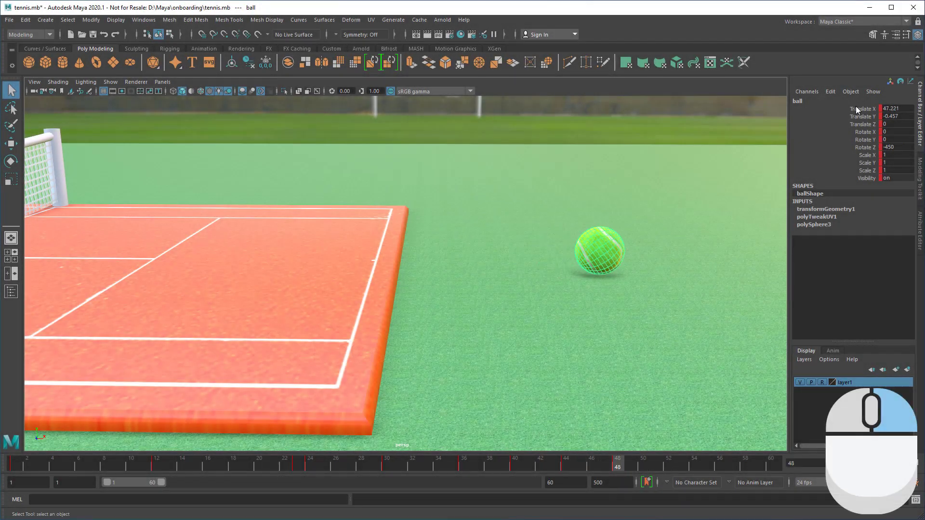
pyautogui.moveTo(856, 109); pyautogui.dragTo(861, 259, button='right')
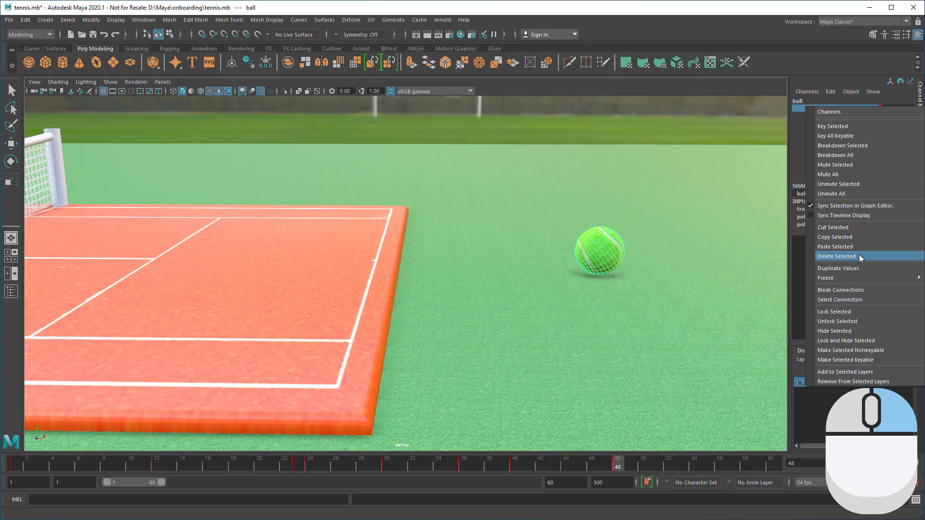
pyautogui.moveTo(796, 247); pyautogui.dragTo(796, 247, button='right')
pyautogui.moveTo(636, 455); pyautogui.dragTo(655, 309, button='right')
pyautogui.hotkey('alt', 'v')
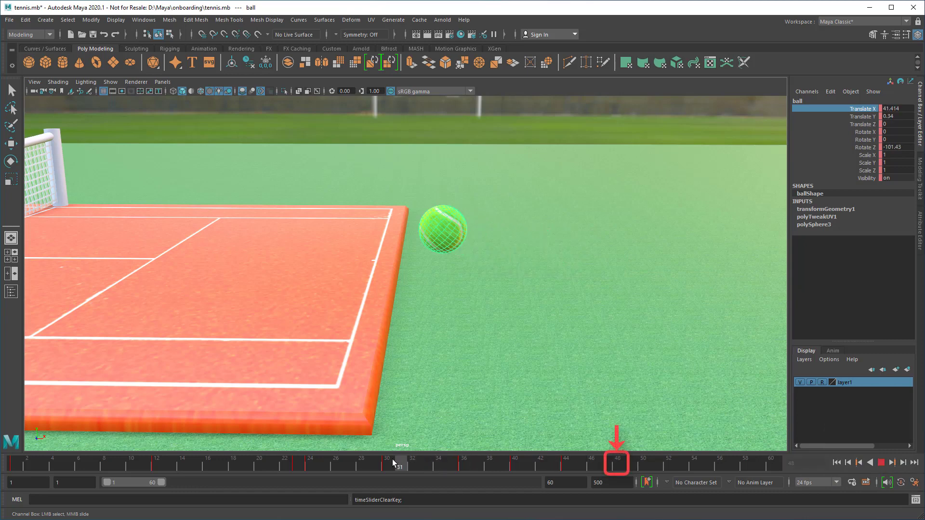
# Step: Shift the ball's keyed range (frames 1–45) later so it starts at frame 12, then play to check
pyautogui.click(303, 470)
pyautogui.moveTo(303, 470); pyautogui.dragTo(581, 461)
pyautogui.scroll(-5, 270, 284)
pyautogui.keyDown('alt'); pyautogui.moveTo(261, 277); pyautogui.dragTo(448, 303); pyautogui.keyUp('alt')
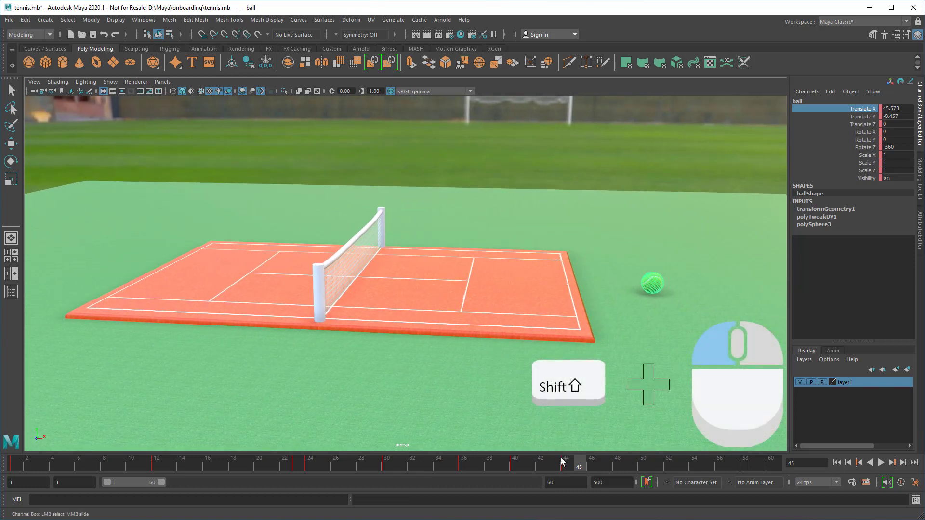
pyautogui.keyDown('shift'); pyautogui.moveTo(586, 465); pyautogui.dragTo(9, 465); pyautogui.keyUp('shift')
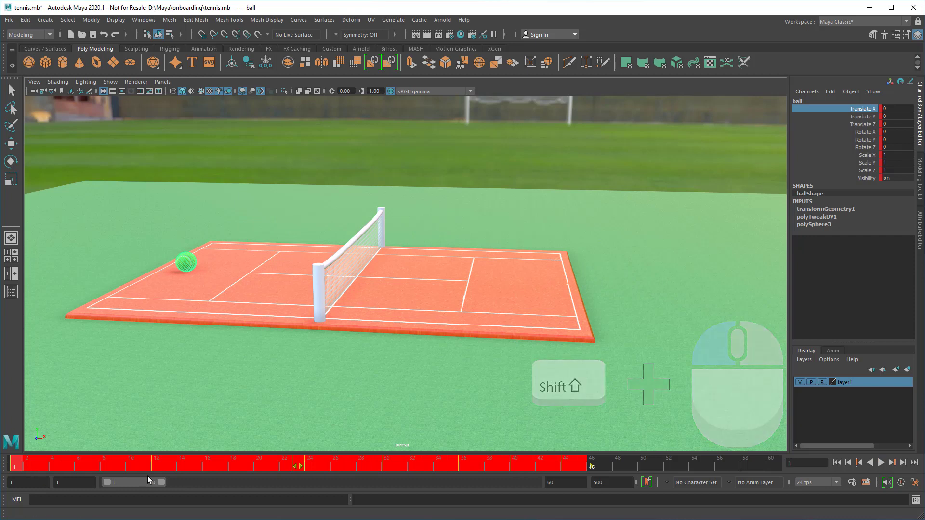
pyautogui.moveTo(302, 469); pyautogui.dragTo(439, 470)
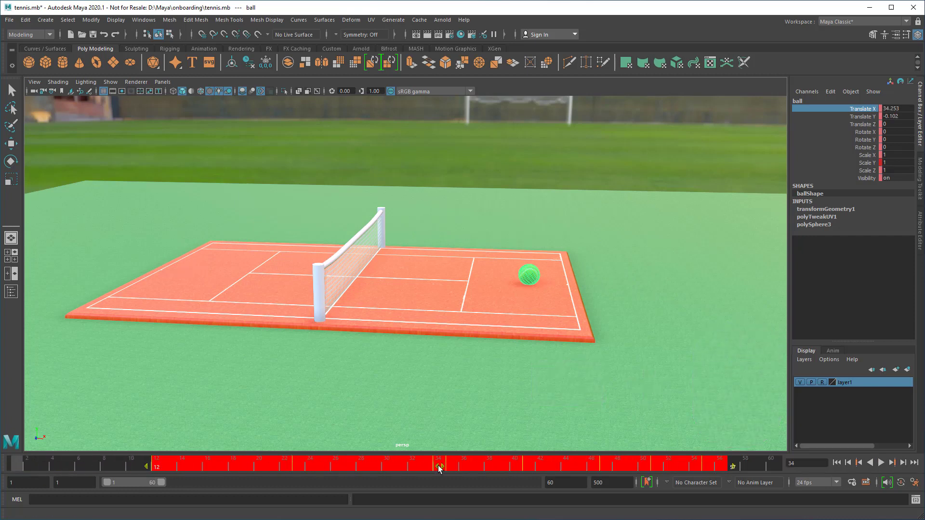
pyautogui.moveTo(146, 467); pyautogui.dragTo(15, 465)
pyautogui.click(882, 464)
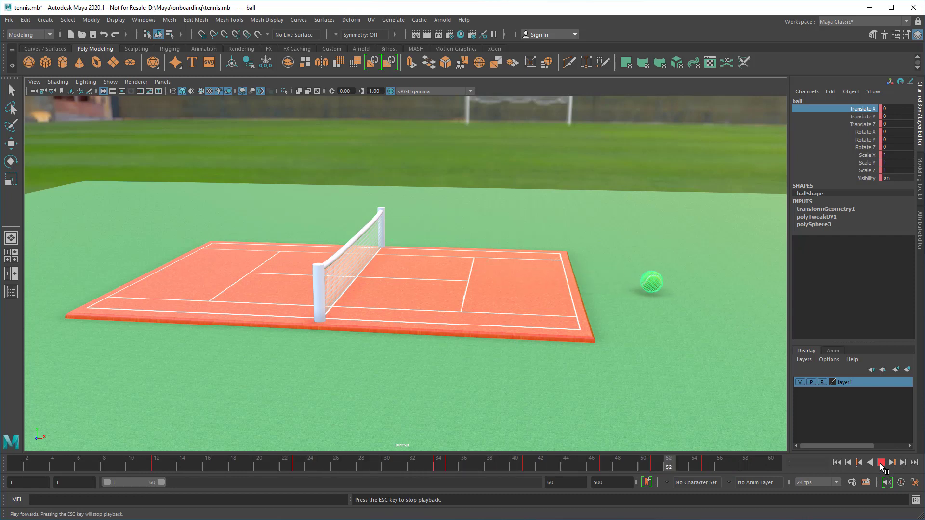
pyautogui.click(882, 464)
# Step: Compress the keys from frame 12 onward into a shorter span ending near frame 27 and play back
pyautogui.keyDown('shift'); pyautogui.moveTo(730, 465); pyautogui.dragTo(151, 465); pyautogui.keyUp('shift')
pyautogui.moveTo(733, 468); pyautogui.dragTo(409, 477)
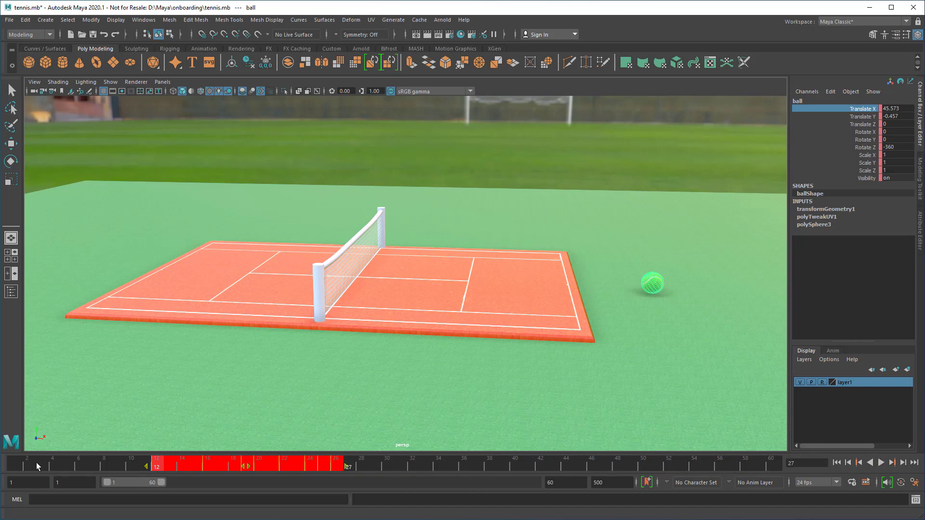
pyautogui.click(16, 464)
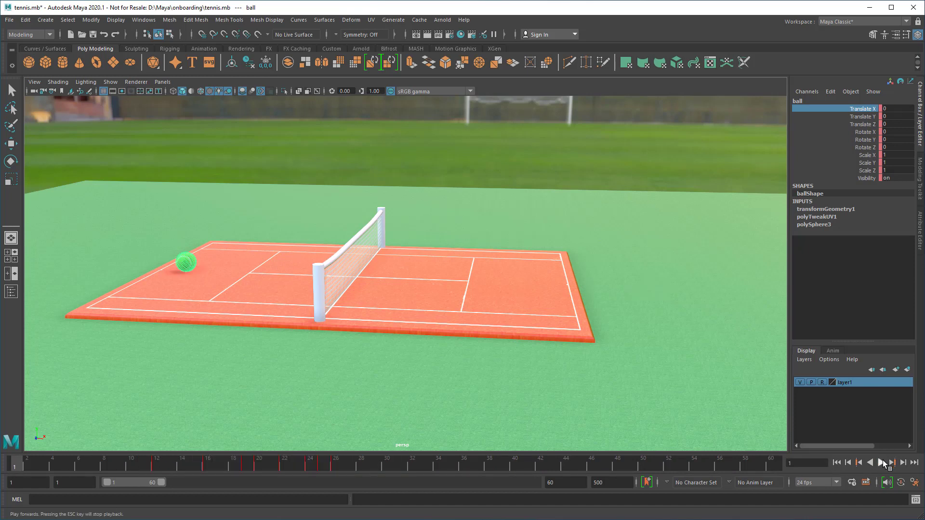
pyautogui.click(882, 462)
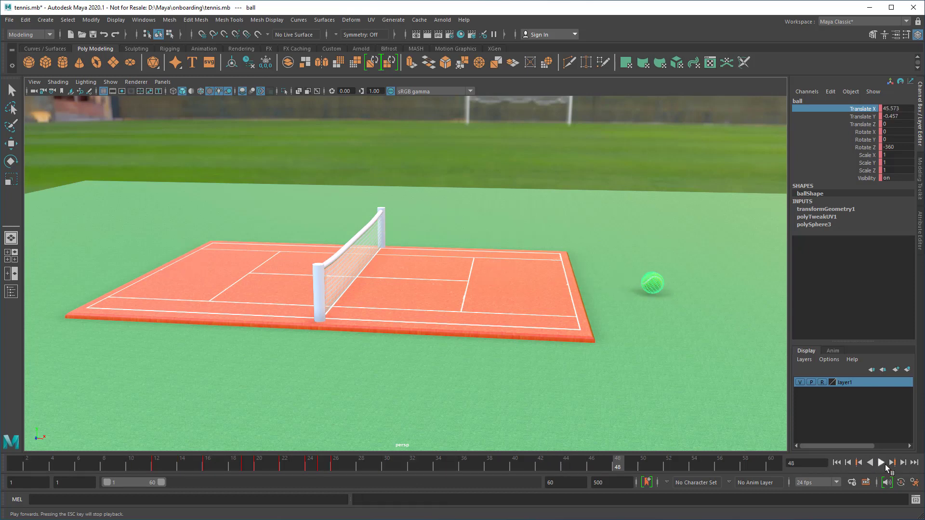
# Step: Stop playback, collapse the Channel Box, and open the Graph Editor via Windows > Animation Editors
pyautogui.click(882, 463)
pyautogui.hotkey('ctrl', 'z')
pyautogui.moveTo(909, 127); pyautogui.dragTo(920, 126)
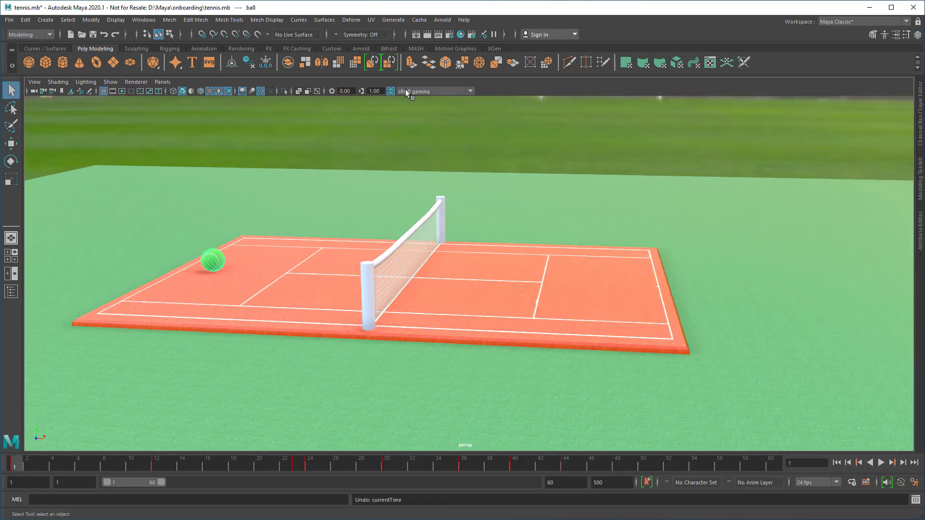
pyautogui.click(154, 21)
pyautogui.moveTo(195, 73)
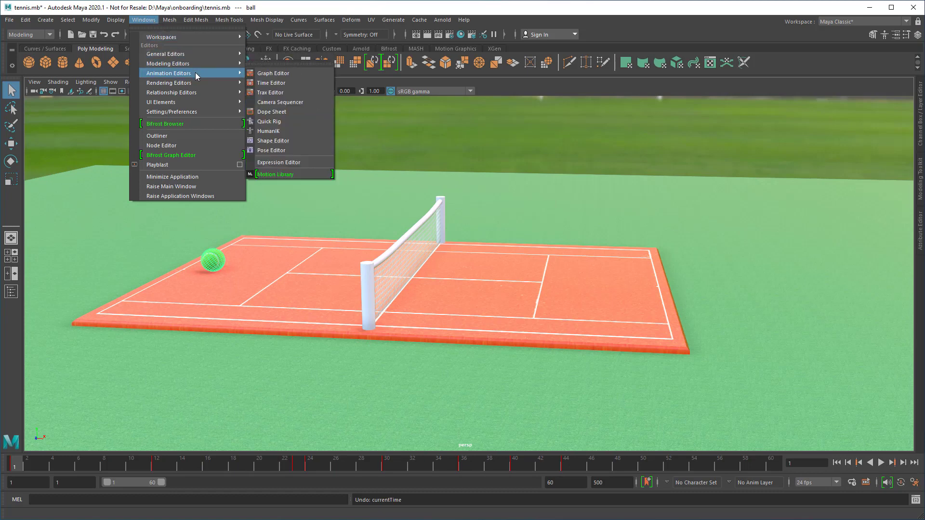
pyautogui.click(261, 75)
pyautogui.keyDown('alt'); pyautogui.moveTo(365, 175); pyautogui.dragTo(209, 288); pyautogui.keyUp('alt')
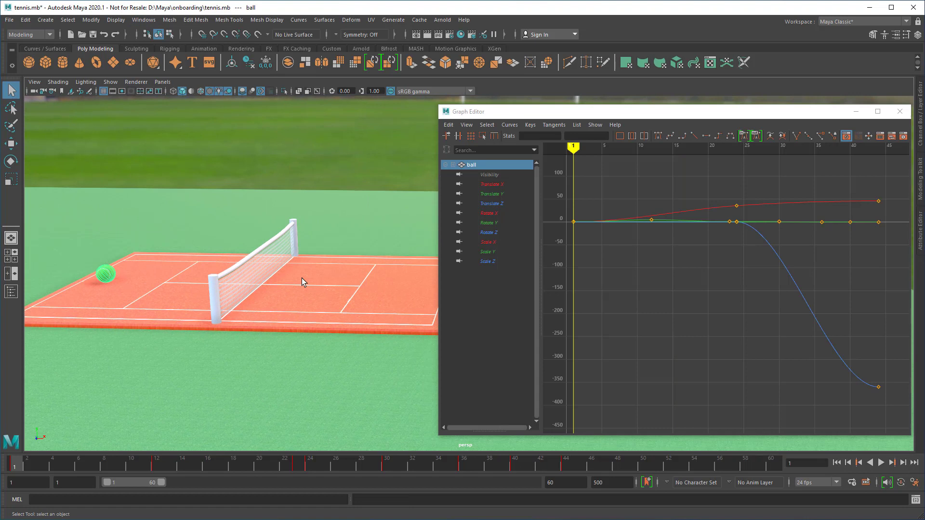
pyautogui.moveTo(576, 148)
pyautogui.mouseDown()
pyautogui.moveTo(836, 173)
pyautogui.moveTo(573, 179)
pyautogui.mouseUp()
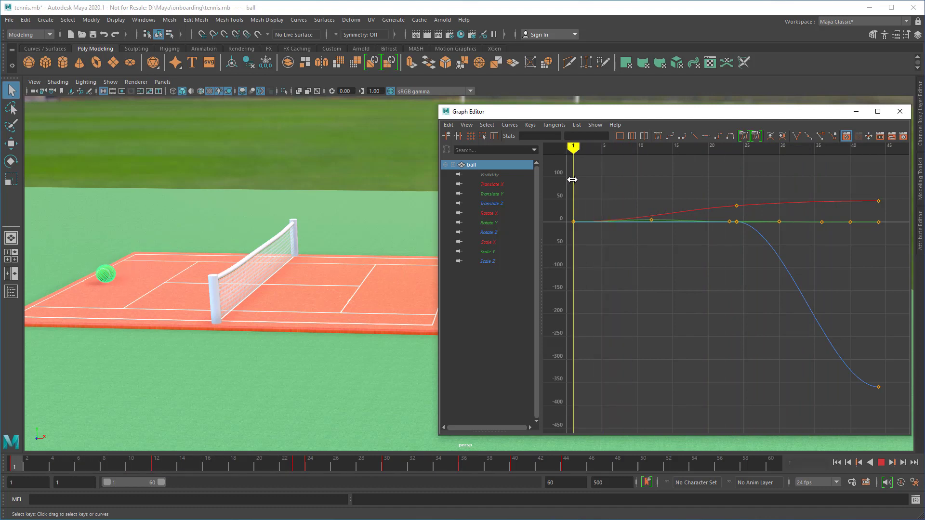
# Step: Isolate the Translate Y curve in the Graph Editor outliner, passing briefly through Translate X
pyautogui.click(505, 186)
pyautogui.moveTo(573, 149)
pyautogui.mouseDown()
pyautogui.moveTo(725, 151)
pyautogui.moveTo(566, 152)
pyautogui.moveTo(572, 157)
pyautogui.mouseUp()
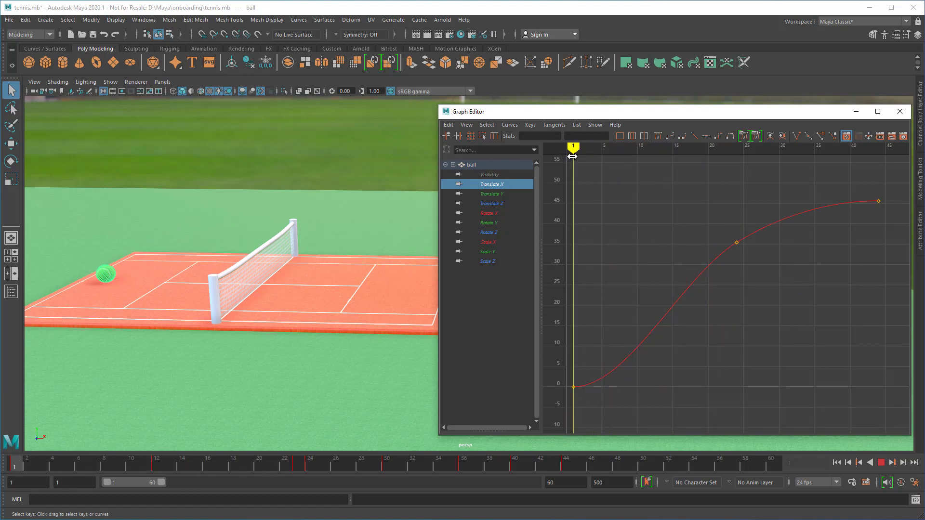
pyautogui.click(507, 193)
pyautogui.moveTo(414, 284)
pyautogui.keyDown('alt'); pyautogui.mouseDown()
pyautogui.moveTo(370, 293)
pyautogui.moveTo(265, 273)
pyautogui.moveTo(319, 294)
pyautogui.moveTo(284, 295)
pyautogui.mouseUp(); pyautogui.keyUp('alt')
pyautogui.moveTo(573, 148)
pyautogui.mouseDown()
pyautogui.moveTo(884, 165)
pyautogui.moveTo(574, 153)
pyautogui.mouseUp()
# Step: Bring the camera close to the ball and zoom the graph on Translate Y's full arc
pyautogui.keyDown('alt'); pyautogui.moveTo(263, 290); pyautogui.dragTo(476, 304); pyautogui.keyUp('alt')
pyautogui.scroll(10, 291, 309)
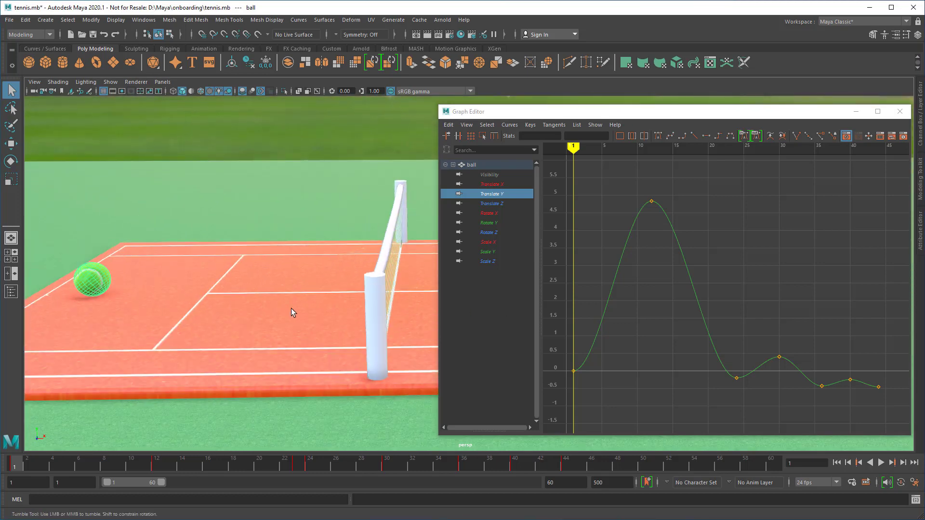
pyautogui.moveTo(350, 330)
pyautogui.keyDown('alt'); pyautogui.mouseDown()
pyautogui.moveTo(338, 332)
pyautogui.moveTo(341, 341)
pyautogui.mouseUp(); pyautogui.keyUp('alt')
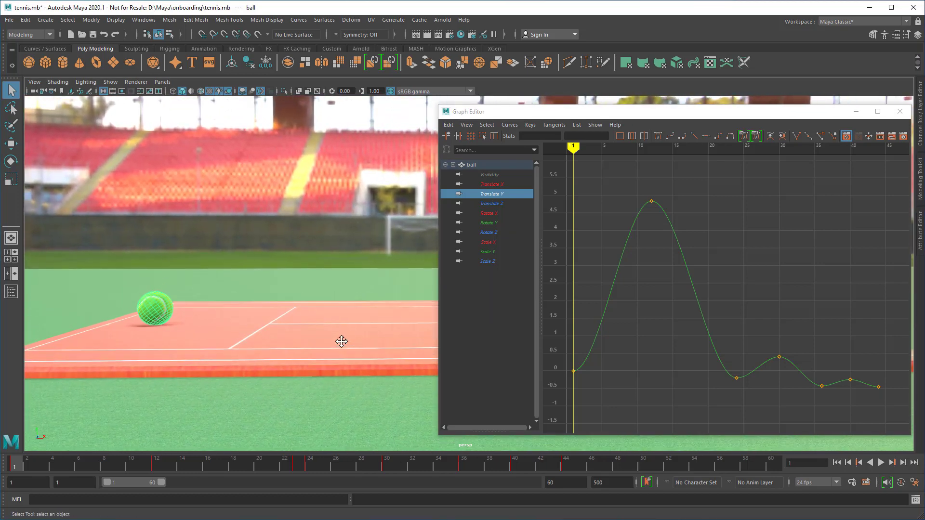
pyautogui.keyDown('alt'); pyautogui.moveTo(619, 380); pyautogui.dragTo(709, 323, button='middle'); pyautogui.keyUp('alt')
pyautogui.scroll(5, 677, 319)
pyautogui.keyDown('alt'); pyautogui.moveTo(709, 324); pyautogui.dragTo(683, 398, button='right'); pyautogui.keyUp('alt')
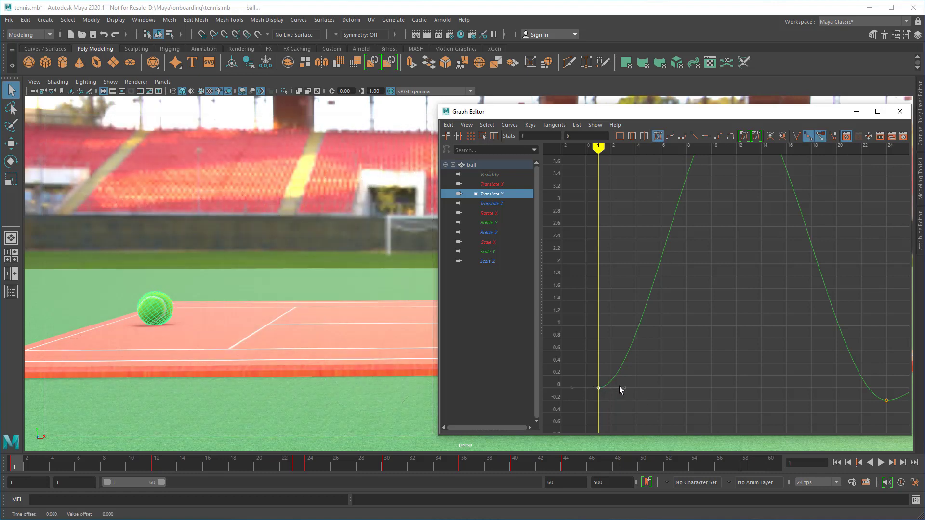
# Step: Drag the frame-1 Translate Y out-tangent upward for a steeper launch, then play to review
pyautogui.click(625, 387)
pyautogui.moveTo(624, 387)
pyautogui.mouseDown(button='middle')
pyautogui.moveTo(609, 334)
pyautogui.moveTo(626, 388)
pyautogui.mouseUp(button='middle')
pyautogui.moveTo(598, 147)
pyautogui.mouseDown()
pyautogui.moveTo(708, 149)
pyautogui.moveTo(599, 151)
pyautogui.mouseUp()
pyautogui.moveTo(625, 389); pyautogui.dragTo(618, 346, button='middle')
pyautogui.hotkey('alt', 'v')
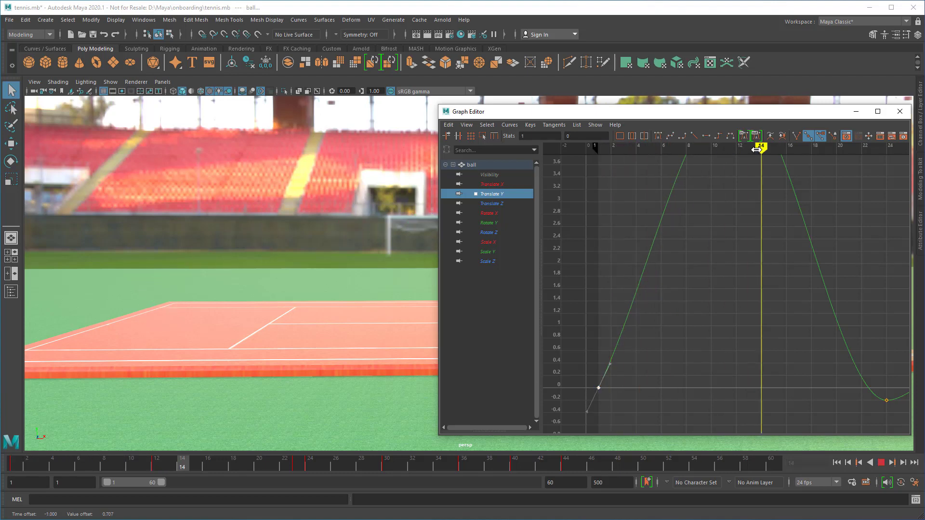
pyautogui.hotkey('alt', 'v')
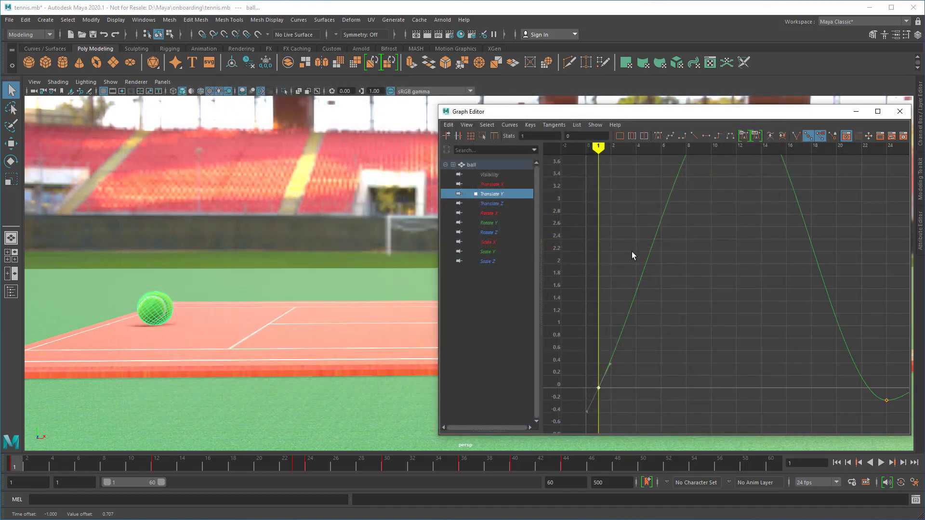
# Step: Pan the graph to the smaller bounces and move to frame 23 at the first landing
pyautogui.keyDown('alt'); pyautogui.moveTo(748, 314); pyautogui.dragTo(574, 276, button='middle'); pyautogui.keyUp('alt')
pyautogui.moveTo(690, 147); pyautogui.dragTo(702, 147)
pyautogui.keyDown('alt'); pyautogui.moveTo(348, 304); pyautogui.dragTo(320, 327); pyautogui.keyUp('alt')
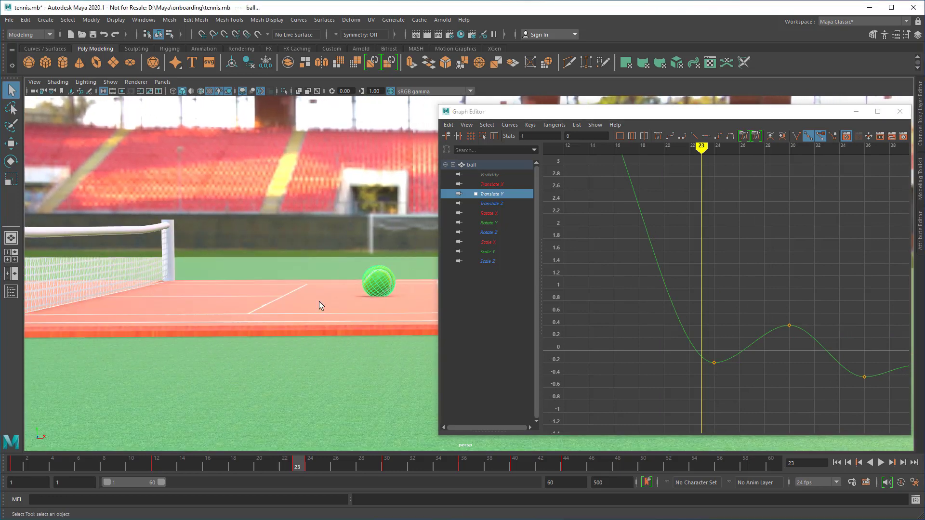
pyautogui.keyDown('alt'); pyautogui.moveTo(549, 366); pyautogui.dragTo(627, 356, button='right'); pyautogui.keyUp('alt')
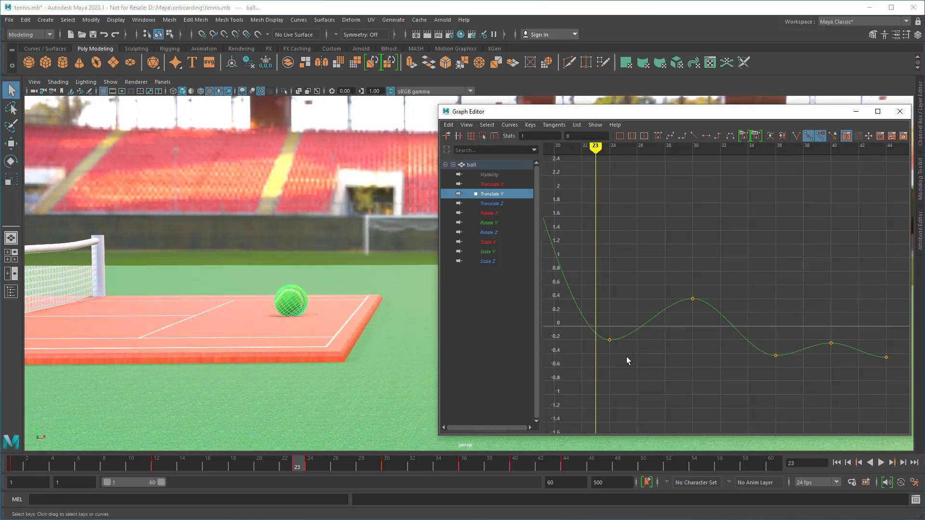
# Step: Make the frame 24 Translate Y key's tangents linear and reshape its handle
pyautogui.moveTo(626, 357); pyautogui.dragTo(600, 326)
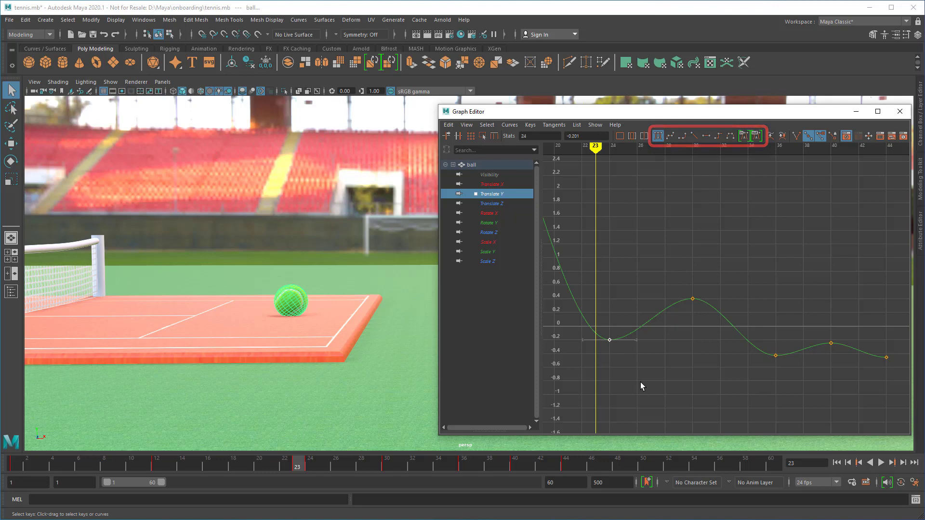
pyautogui.click(670, 136)
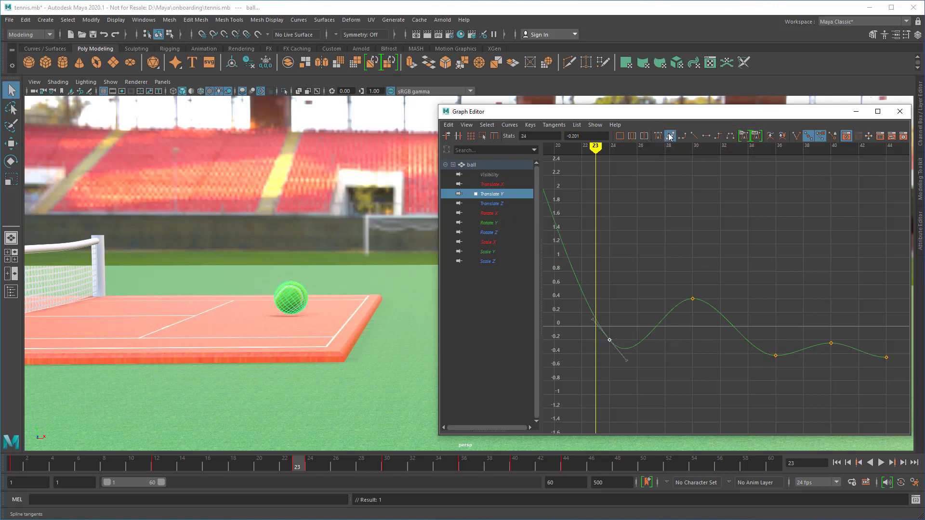
pyautogui.click(695, 137)
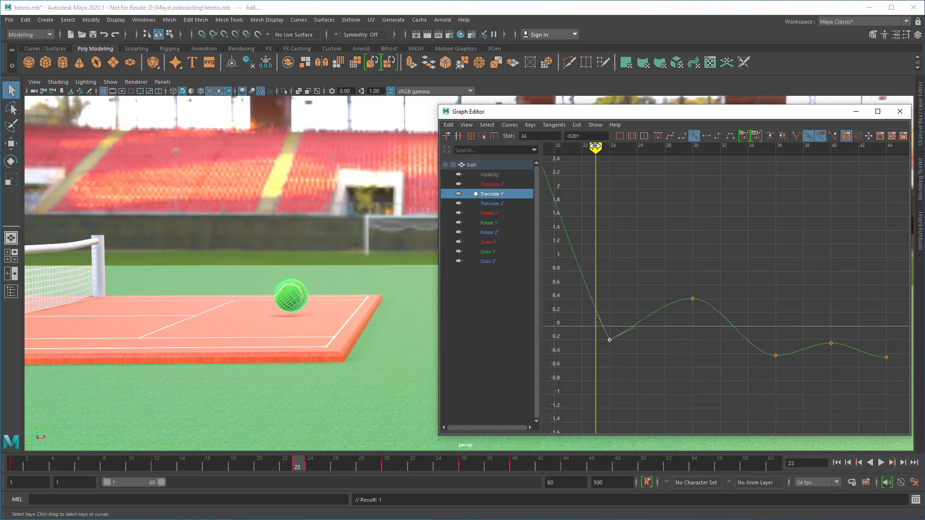
pyautogui.moveTo(596, 147)
pyautogui.mouseDown()
pyautogui.moveTo(651, 146)
pyautogui.moveTo(567, 147)
pyautogui.moveTo(623, 150)
pyautogui.moveTo(582, 149)
pyautogui.mouseUp()
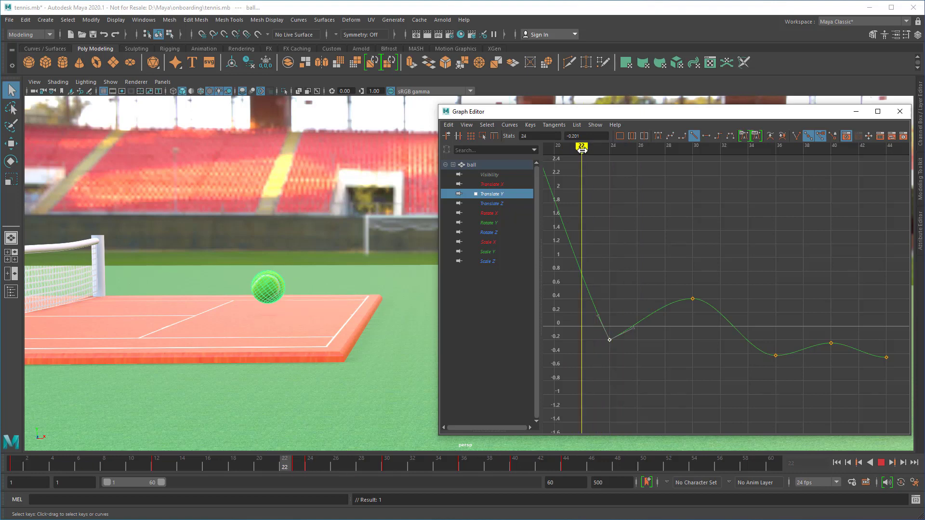
pyautogui.moveTo(632, 332)
pyautogui.mouseDown()
pyautogui.moveTo(625, 323)
pyautogui.moveTo(633, 322)
pyautogui.mouseUp()
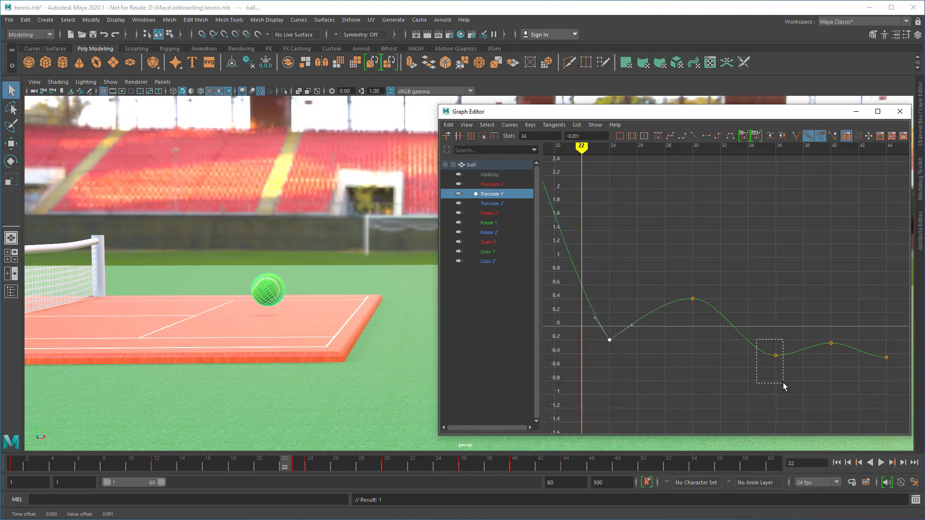
# Step: Set the frame 36 Translate Y key to linear tangents and preview the bounce
pyautogui.moveTo(784, 387); pyautogui.dragTo(783, 385)
pyautogui.click(693, 136)
pyautogui.keyDown('alt'); pyautogui.moveTo(366, 379); pyautogui.dragTo(231, 374, button='middle'); pyautogui.keyUp('alt')
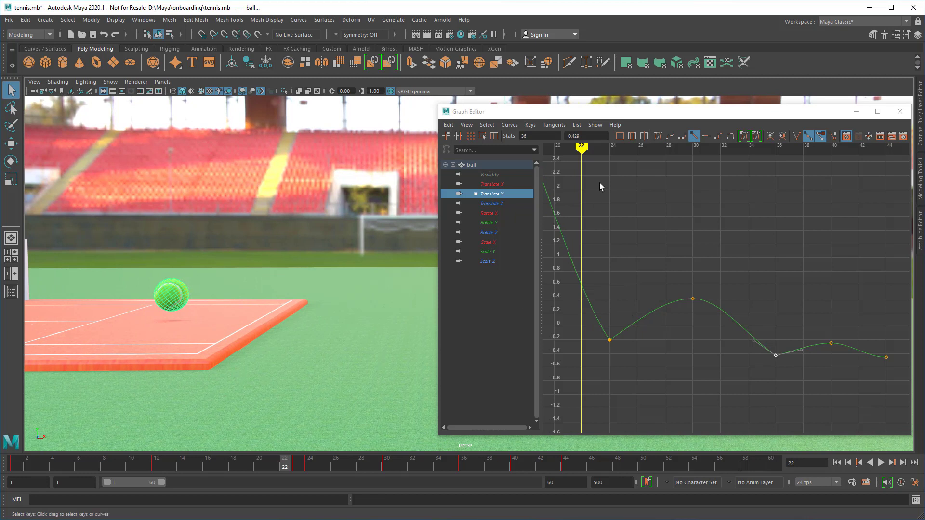
pyautogui.moveTo(586, 152)
pyautogui.mouseDown()
pyautogui.moveTo(552, 149)
pyautogui.moveTo(660, 173)
pyautogui.moveTo(861, 181)
pyautogui.moveTo(581, 185)
pyautogui.moveTo(735, 186)
pyautogui.moveTo(819, 200)
pyautogui.moveTo(582, 191)
pyautogui.mouseUp()
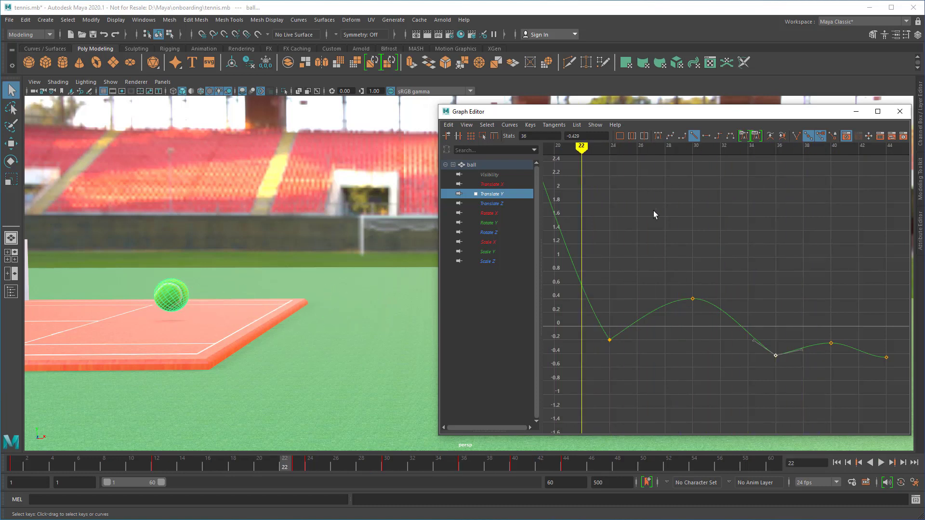
# Step: Show the Scale Y curve and move its recovery key from frame 30 to frame 27
pyautogui.click(503, 253)
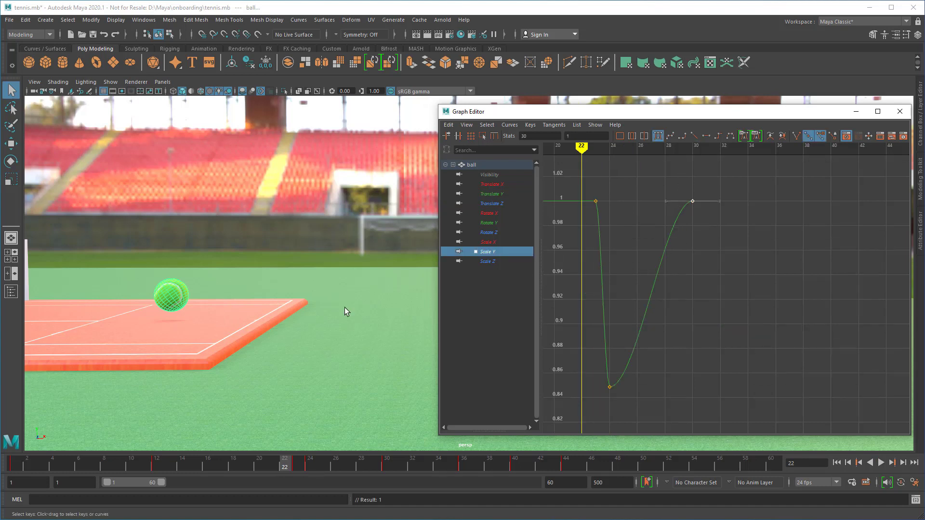
pyautogui.keyDown('alt'); pyautogui.moveTo(345, 307); pyautogui.dragTo(362, 316, button='right'); pyautogui.keyUp('alt')
pyautogui.moveTo(581, 148); pyautogui.dragTo(689, 153)
pyautogui.keyDown('alt'); pyautogui.moveTo(289, 328); pyautogui.dragTo(386, 270); pyautogui.keyUp('alt')
pyautogui.moveTo(692, 149)
pyautogui.mouseDown()
pyautogui.moveTo(551, 157)
pyautogui.moveTo(689, 170)
pyautogui.mouseUp()
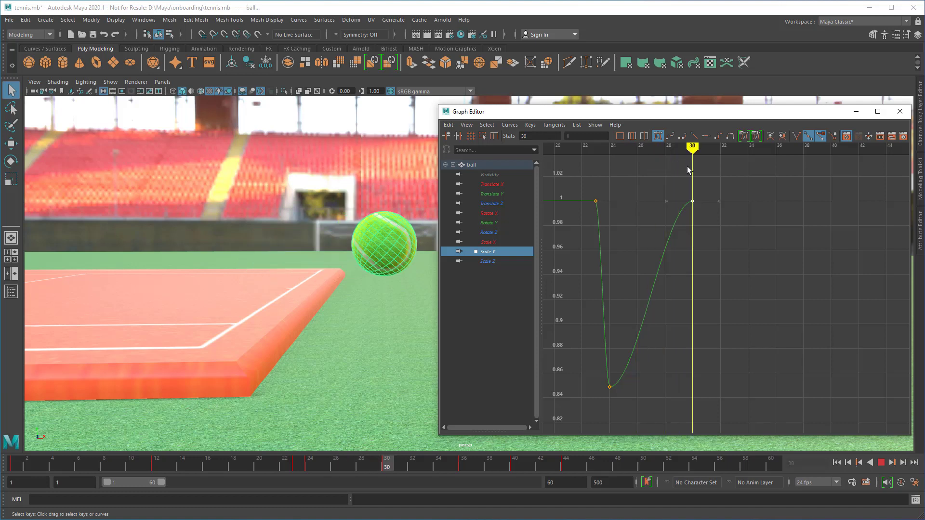
pyautogui.moveTo(692, 202); pyautogui.dragTo(653, 199)
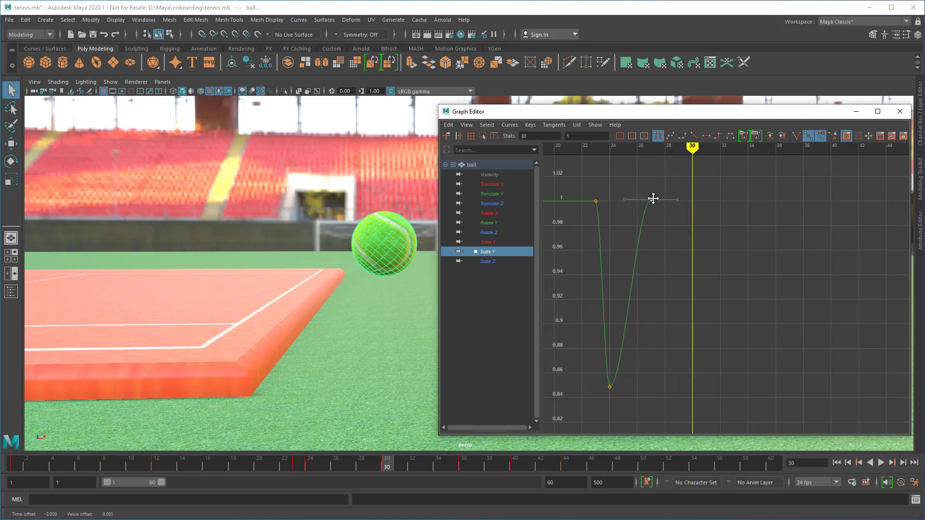
pyautogui.moveTo(577, 150); pyautogui.dragTo(651, 165)
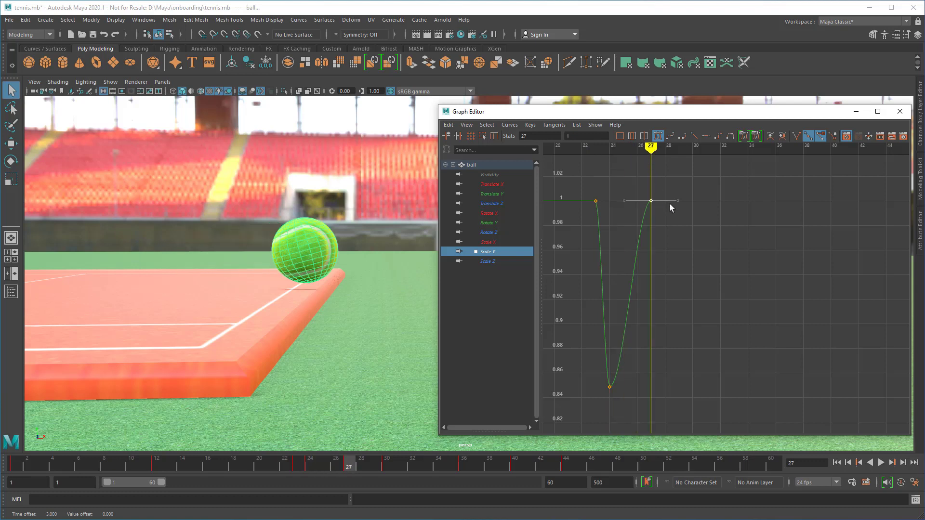
# Step: Try deleting the frame 27 Scale Y key, preview, then undo to restore it
pyautogui.press('Delete')
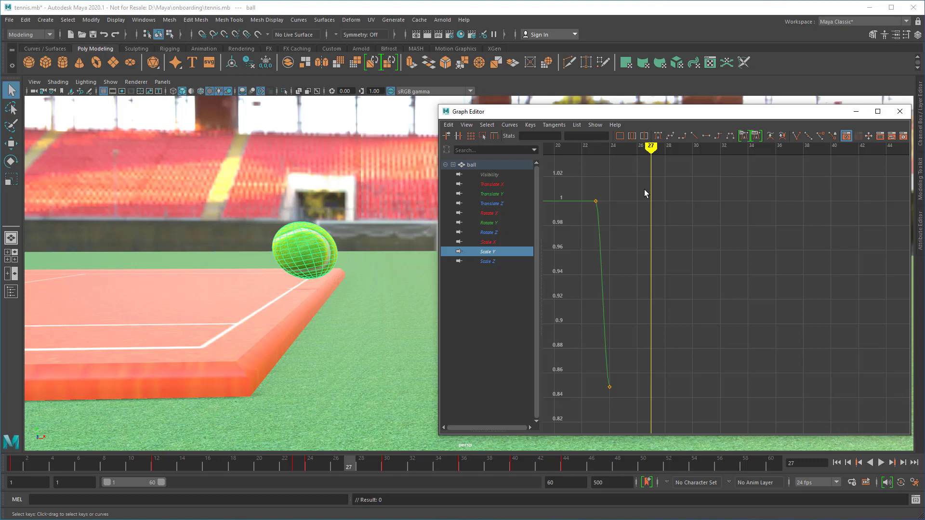
pyautogui.moveTo(628, 146)
pyautogui.mouseDown()
pyautogui.moveTo(554, 154)
pyautogui.moveTo(657, 172)
pyautogui.mouseUp()
pyautogui.hotkey('ctrl', 'z')
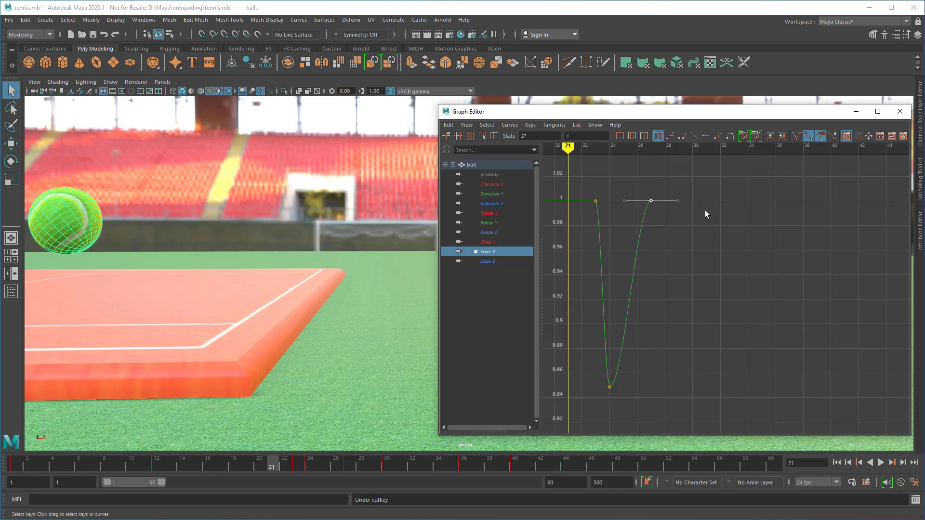
# Step: Close the Graph Editor, orbit to view the court from above, and scrub as the ball rolls away
pyautogui.click(901, 112)
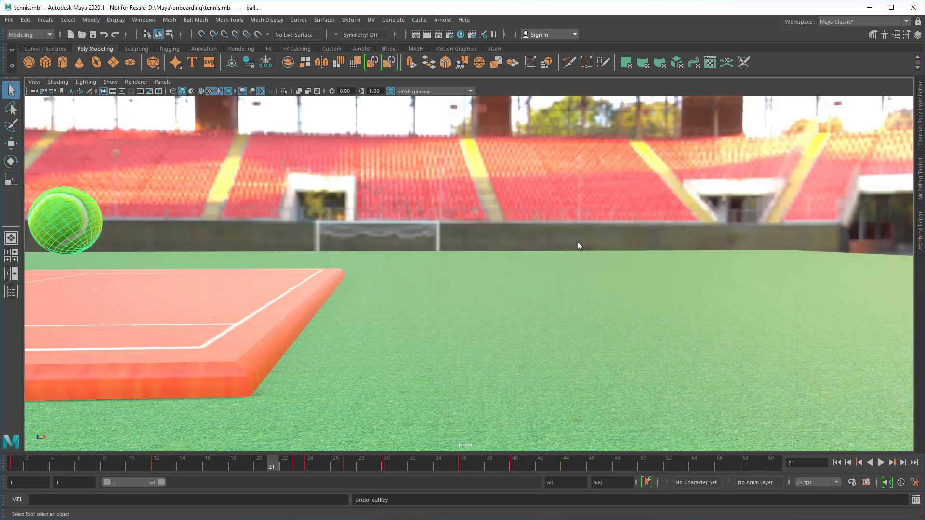
pyautogui.keyDown('alt'); pyautogui.moveTo(557, 309); pyautogui.dragTo(414, 310); pyautogui.keyUp('alt')
pyautogui.keyDown('alt'); pyautogui.moveTo(413, 310); pyautogui.dragTo(403, 310, button='middle'); pyautogui.keyUp('alt')
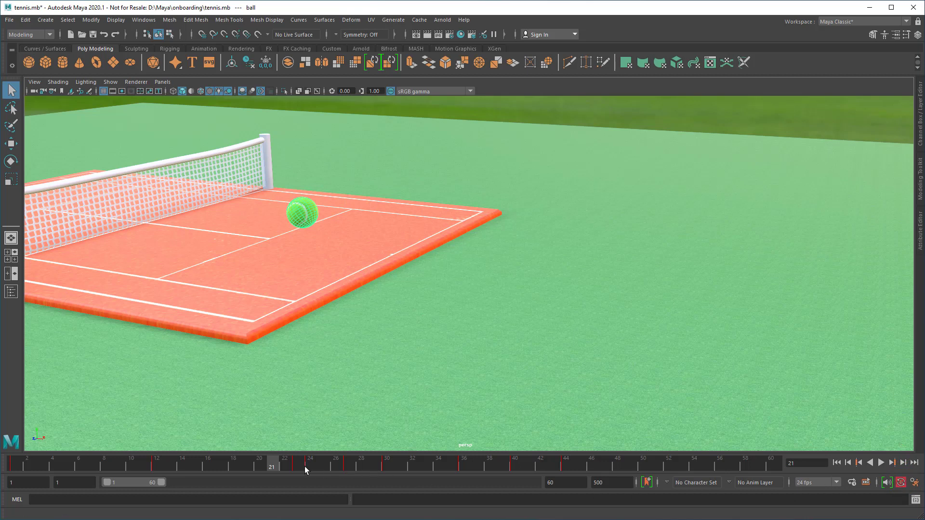
pyautogui.moveTo(279, 464); pyautogui.dragTo(564, 479)
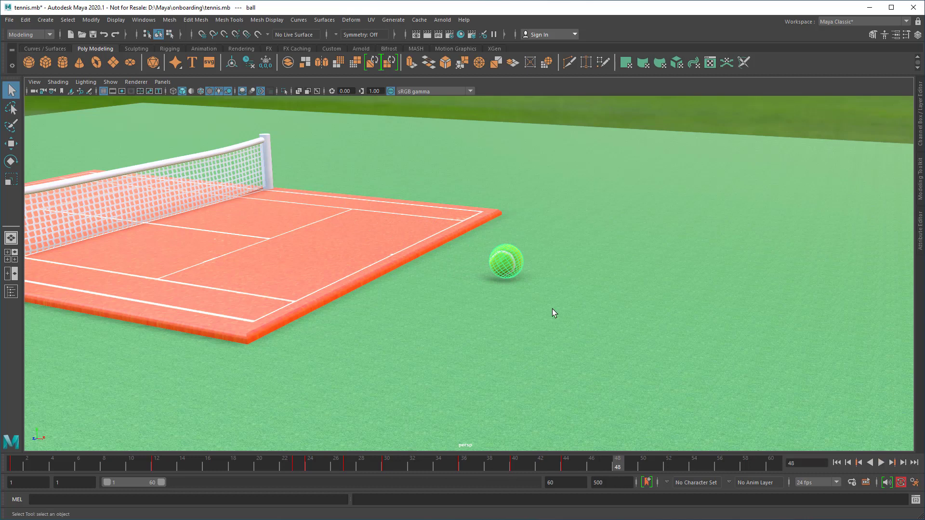
# Step: At frame 48, push the ball along X to 46.041 and set Rotate Z to -450
pyautogui.click(6, 144)
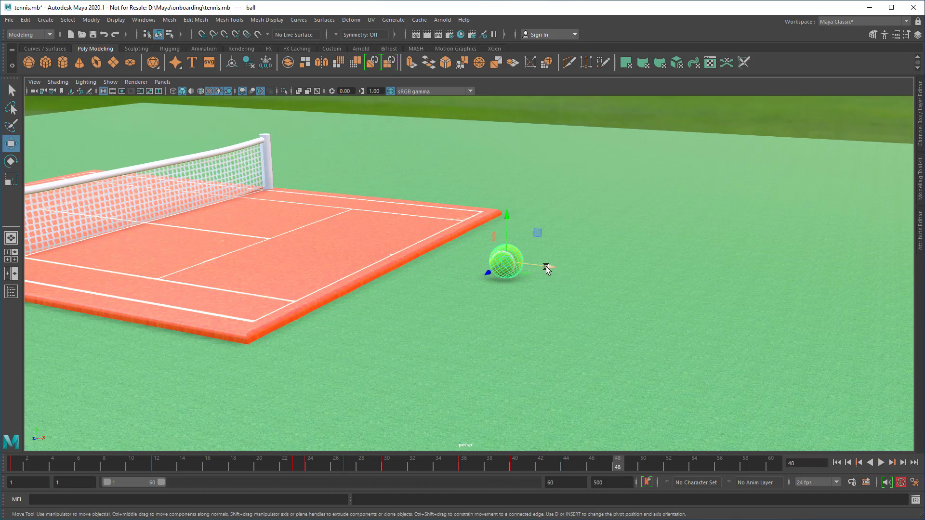
pyautogui.moveTo(547, 267); pyautogui.dragTo(552, 268)
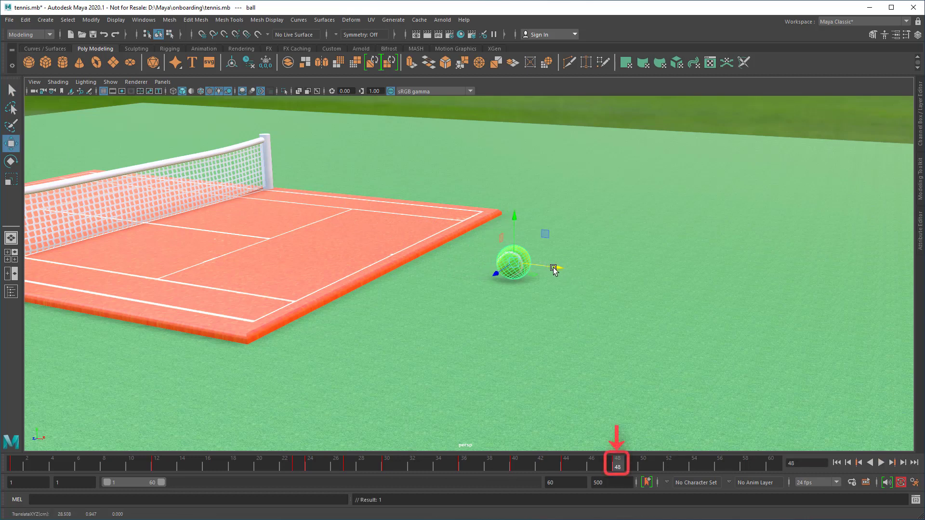
pyautogui.click(922, 135)
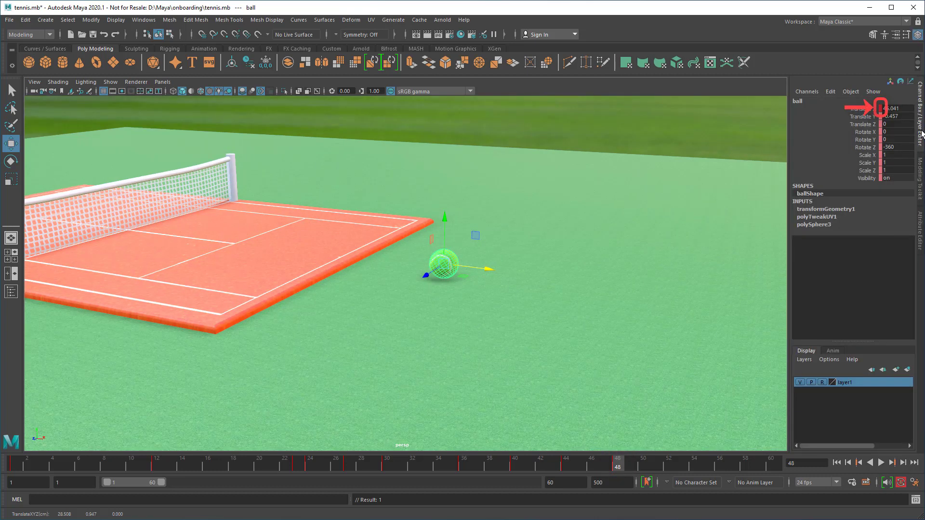
pyautogui.click(896, 147)
pyautogui.write('-4')
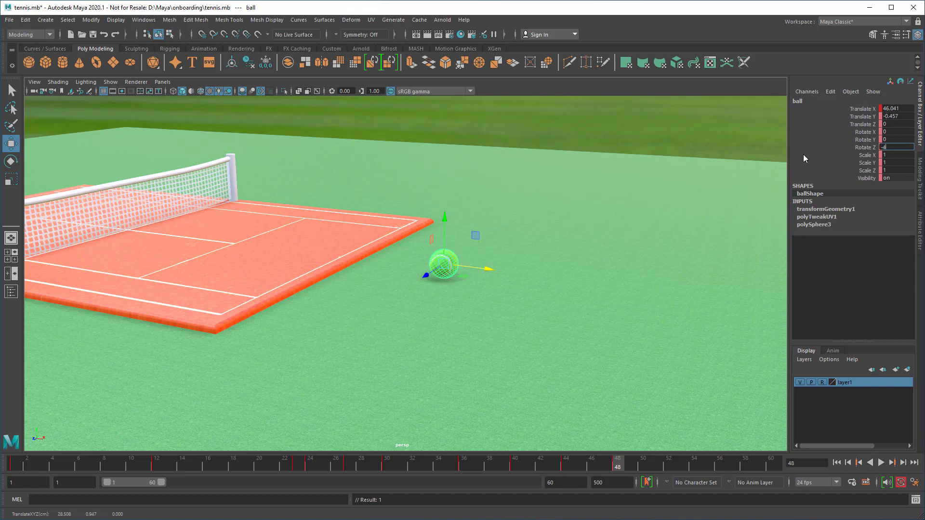
pyautogui.write('50')
pyautogui.press('Return')
pyautogui.click(826, 147)
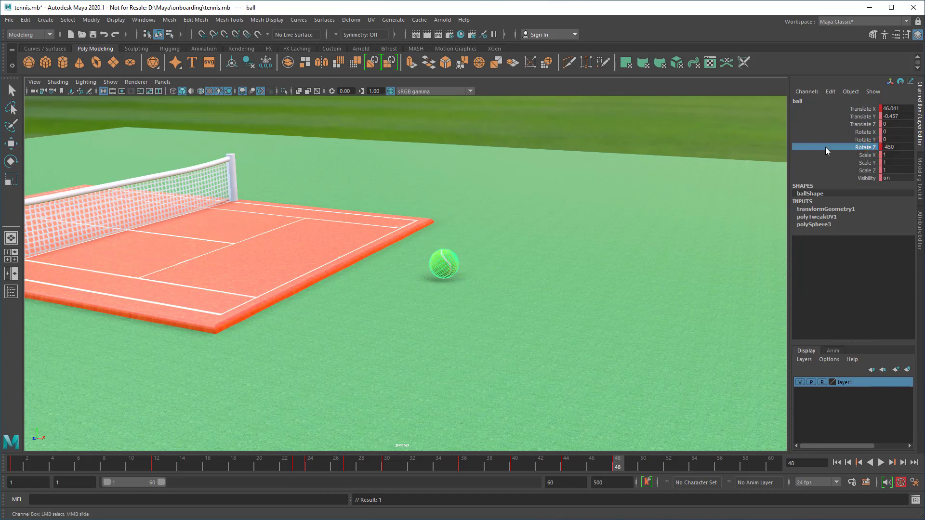
pyautogui.keyDown('alt'); pyautogui.moveTo(368, 303); pyautogui.dragTo(586, 324, button='middle'); pyautogui.keyUp('alt')
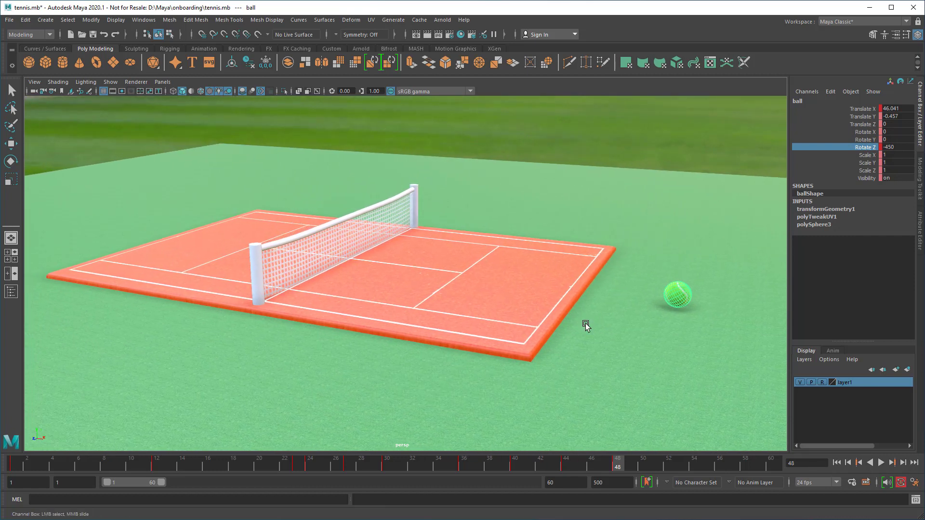